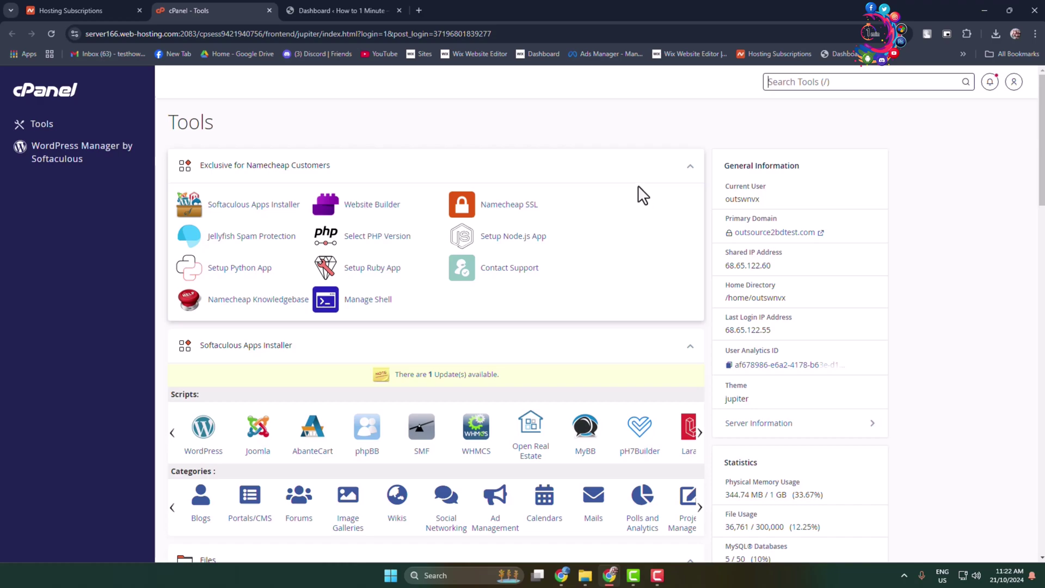
Open the Backup Wizard from the cPanel tools and choose the Back Up path
{"action": "key", "text": "slash"}
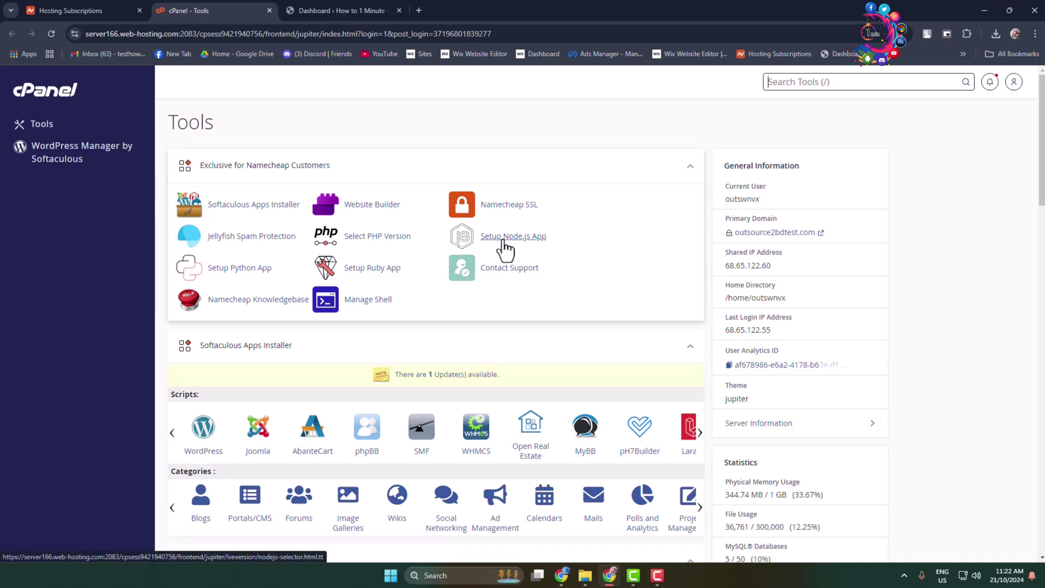
{"action": "scroll", "coordinate": [506, 247], "scroll_direction": "down", "scroll_amount": 4}
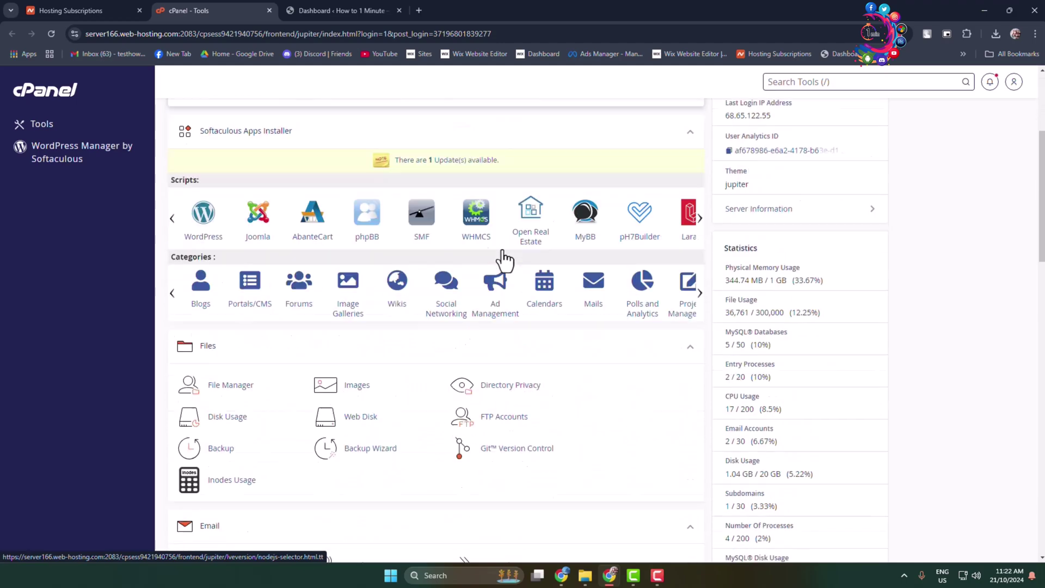
{"action": "scroll", "coordinate": [505, 260], "scroll_direction": "down", "scroll_amount": 2}
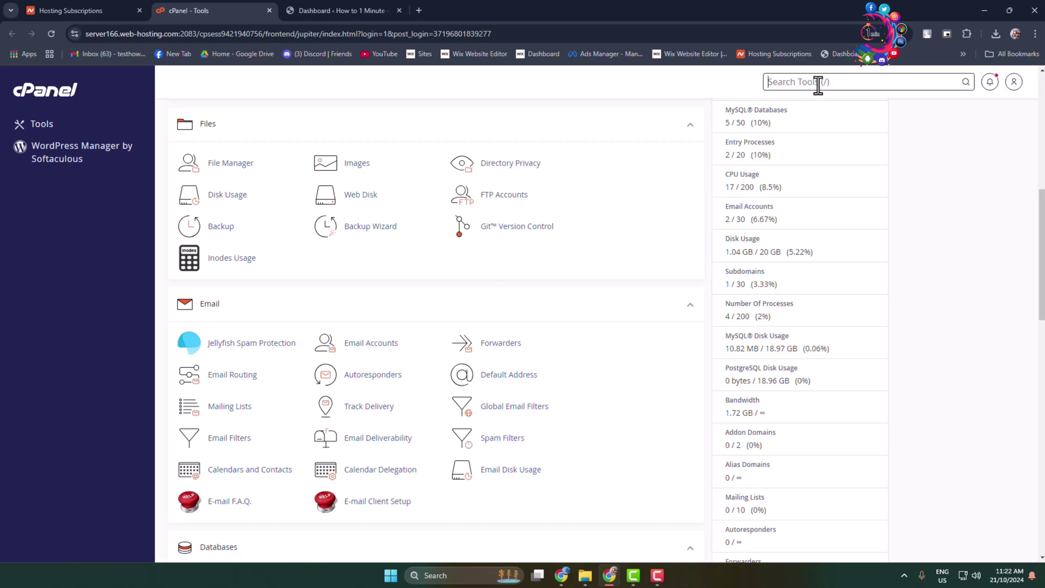
{"action": "left_click", "coordinate": [381, 232]}
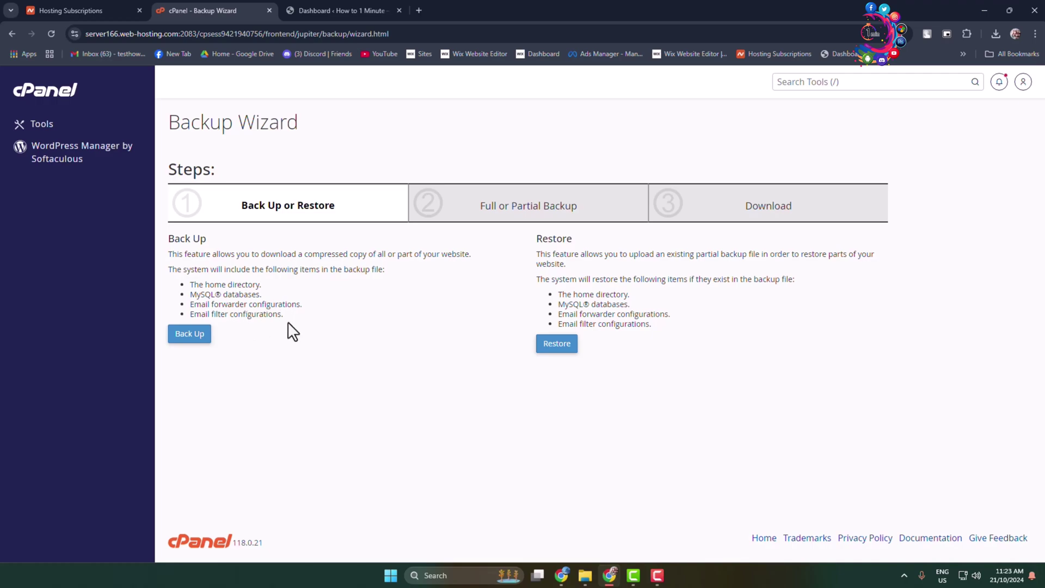
{"action": "left_click", "coordinate": [194, 348]}
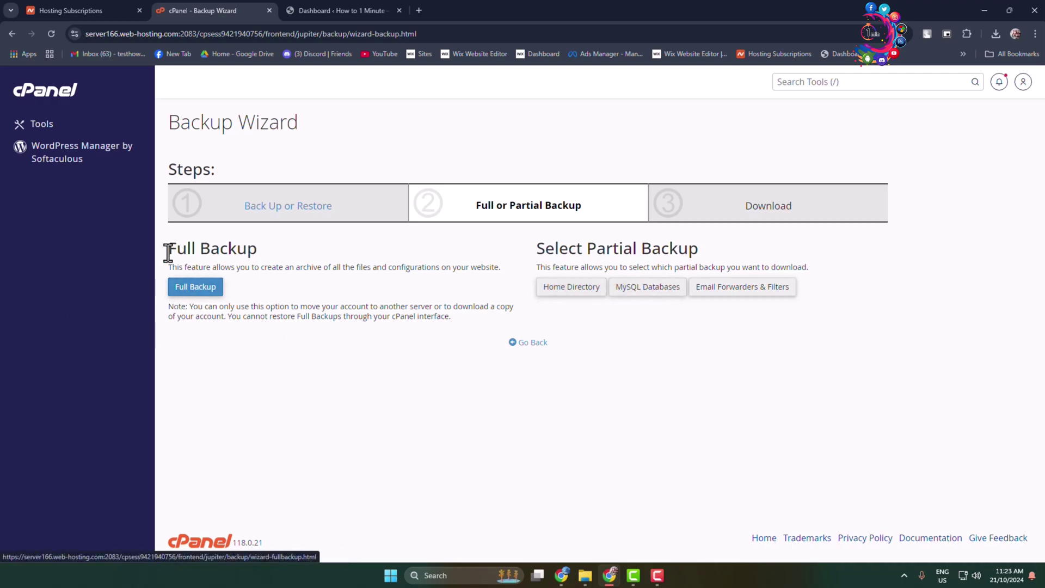
Generate a Full Backup to the Home Directory, keeping the completion email notification
{"action": "left_click", "coordinate": [188, 292]}
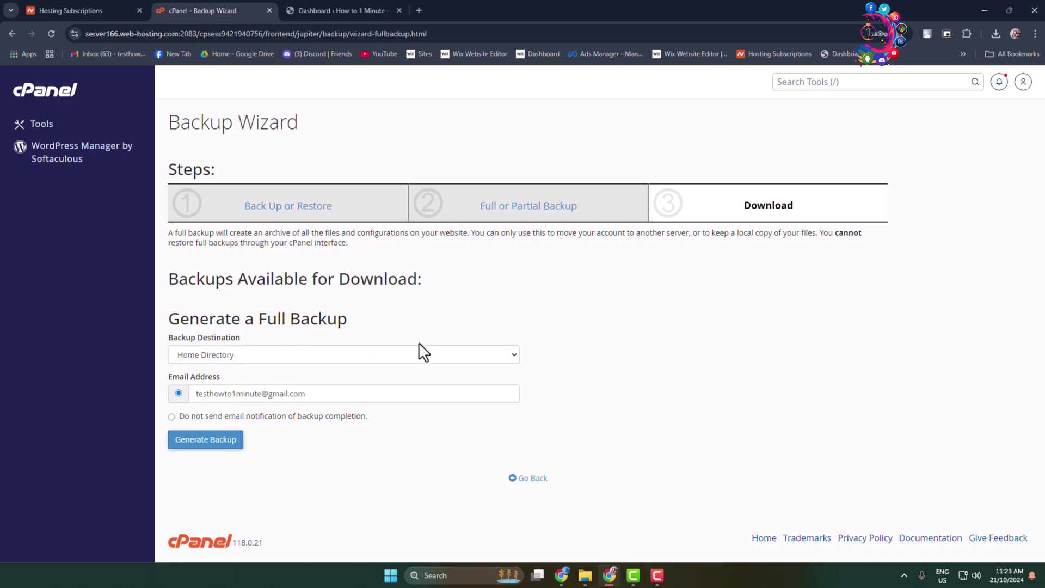
{"action": "left_click", "coordinate": [507, 354]}
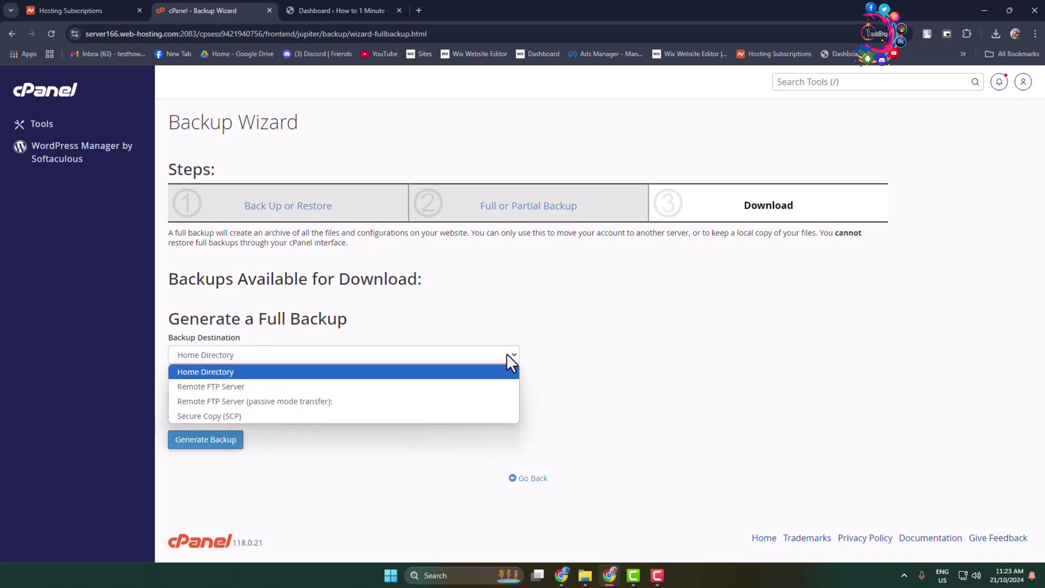
{"action": "left_click", "coordinate": [221, 373]}
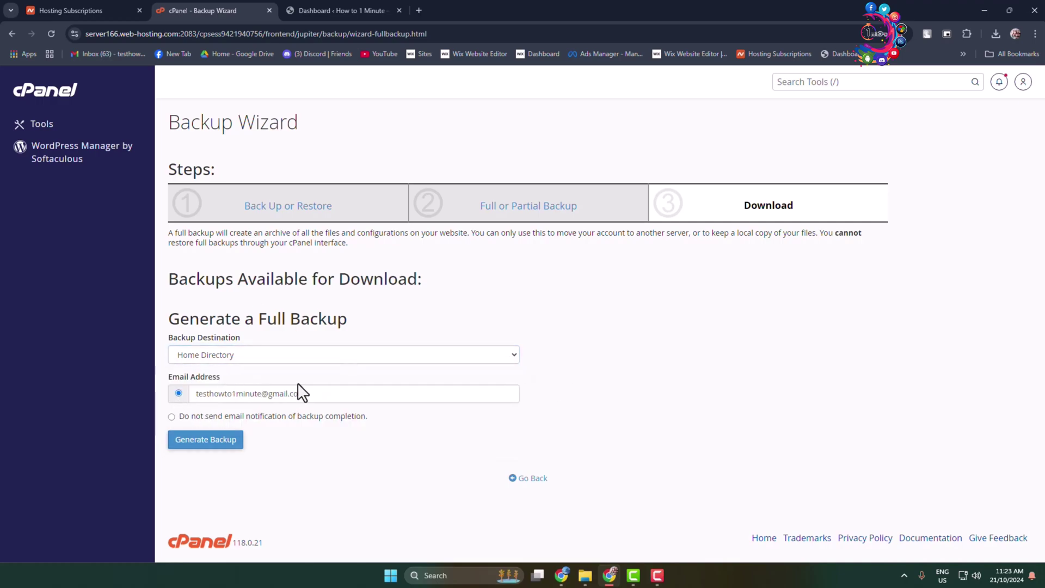
{"action": "left_click_drag", "start_coordinate": [324, 396], "coordinate": [195, 395]}
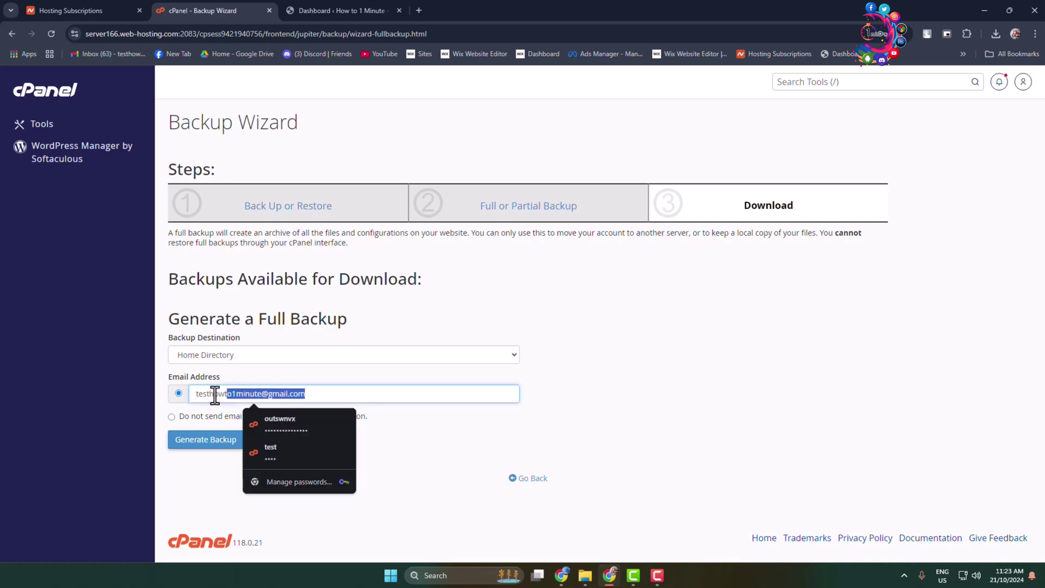
{"action": "left_click", "coordinate": [520, 417]}
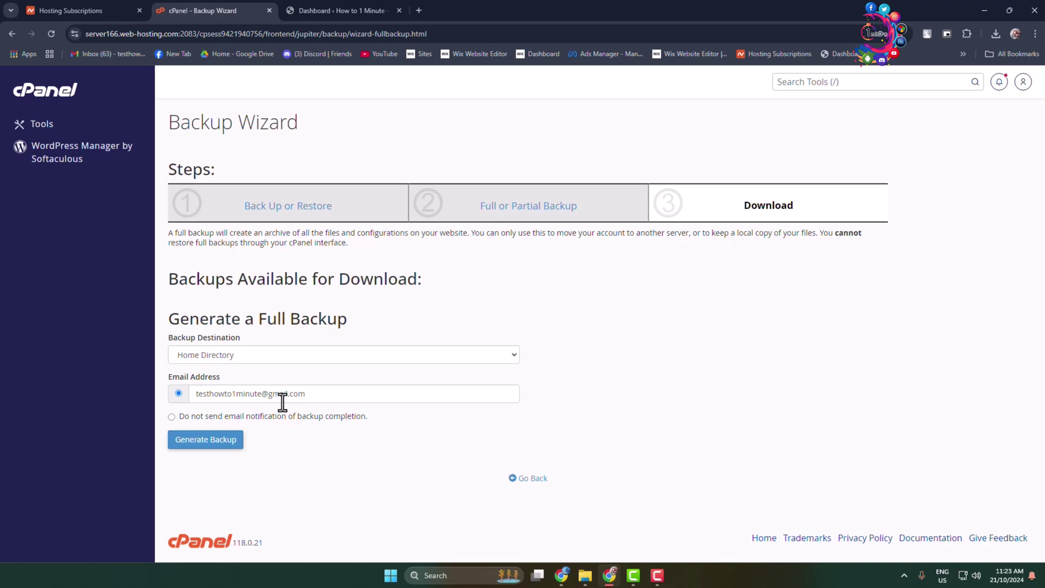
{"action": "left_click", "coordinate": [209, 448]}
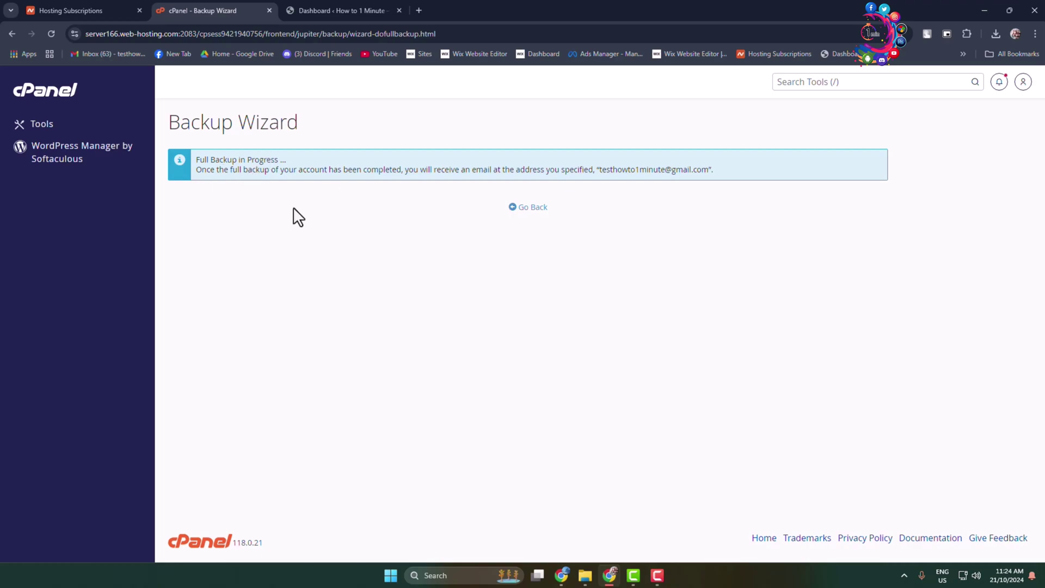
Return to the backup download page and read the backup-completed email in Gmail
{"action": "left_click_drag", "start_coordinate": [672, 169], "coordinate": [397, 170]}
{"action": "left_click", "coordinate": [397, 171]}
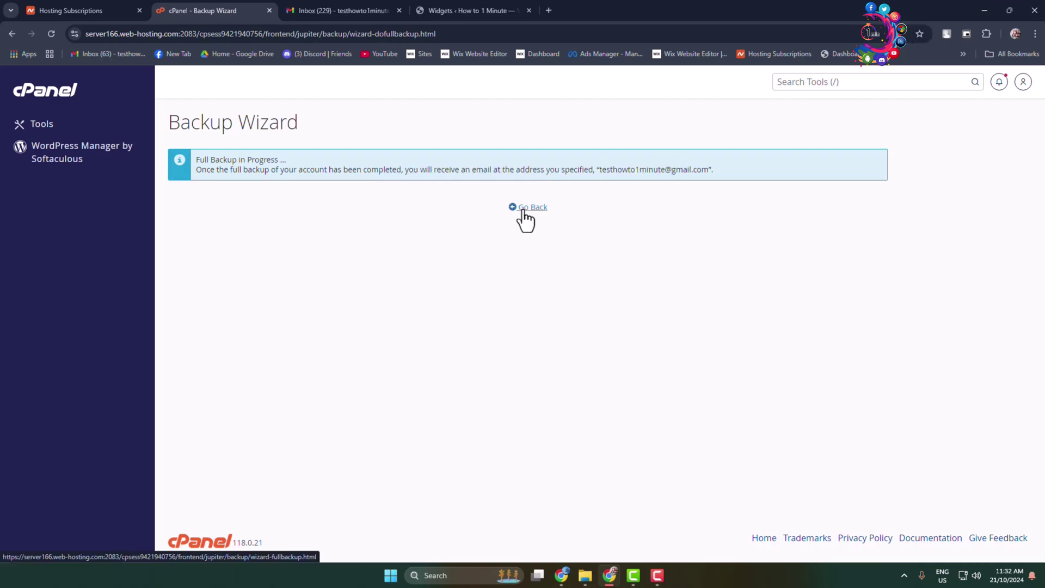
{"action": "left_click", "coordinate": [524, 210]}
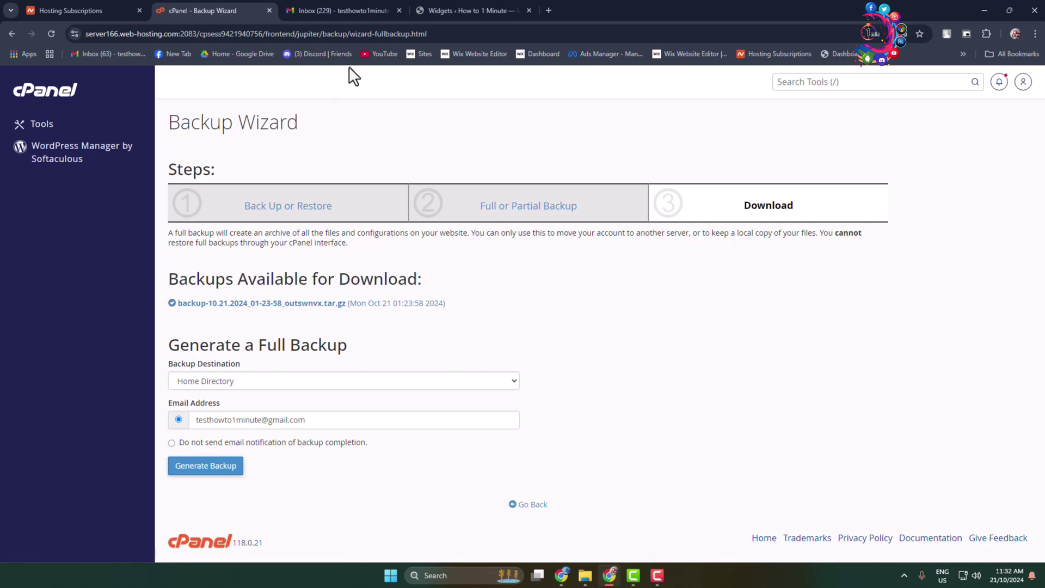
{"action": "left_click", "coordinate": [351, 11]}
{"action": "left_click", "coordinate": [260, 188]}
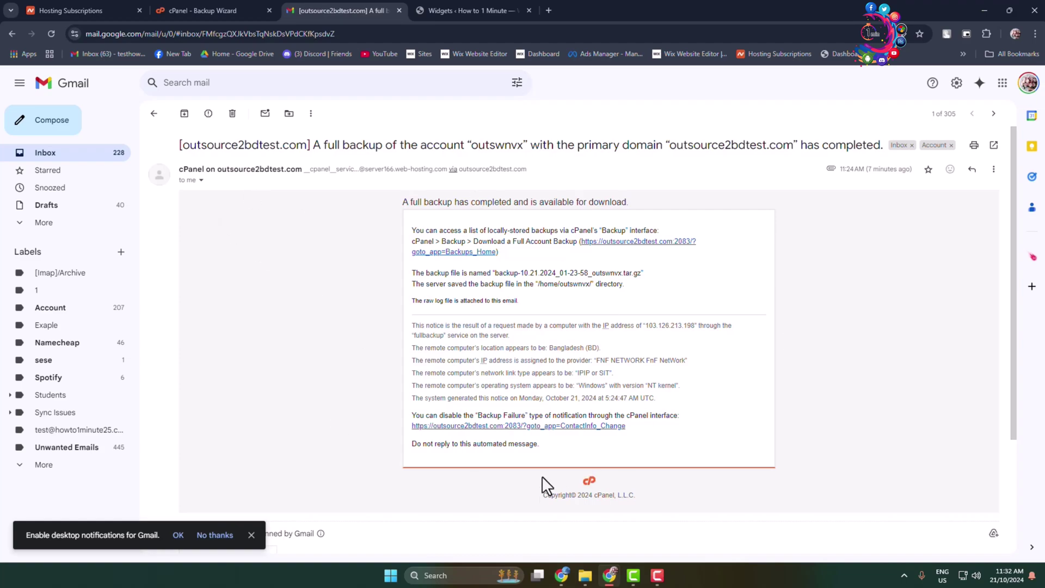
Download the finished backup .tar.gz archive and confirm it in Chrome's downloads list
{"action": "left_click", "coordinate": [209, 11]}
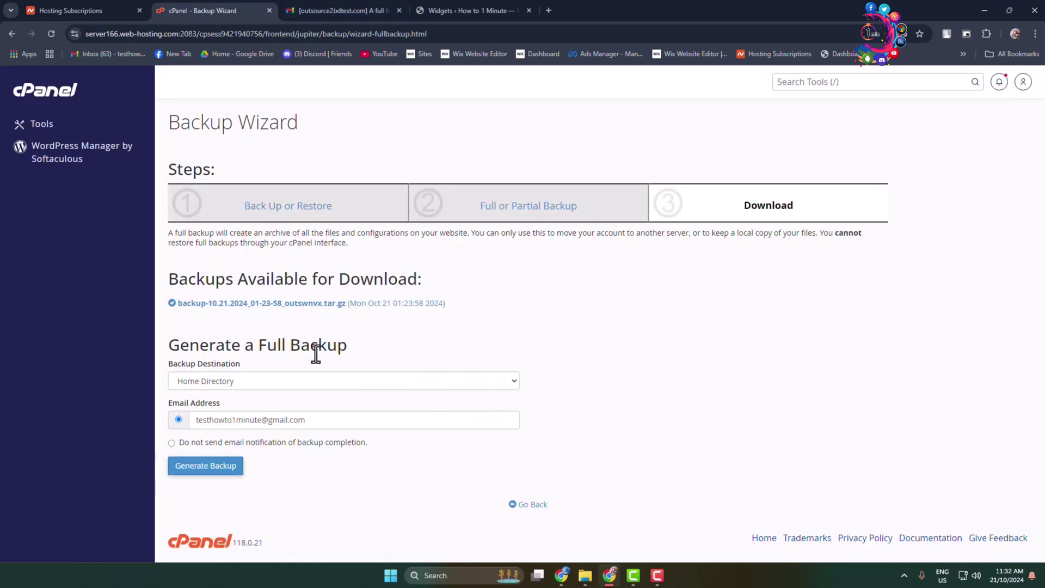
{"action": "left_click", "coordinate": [230, 309]}
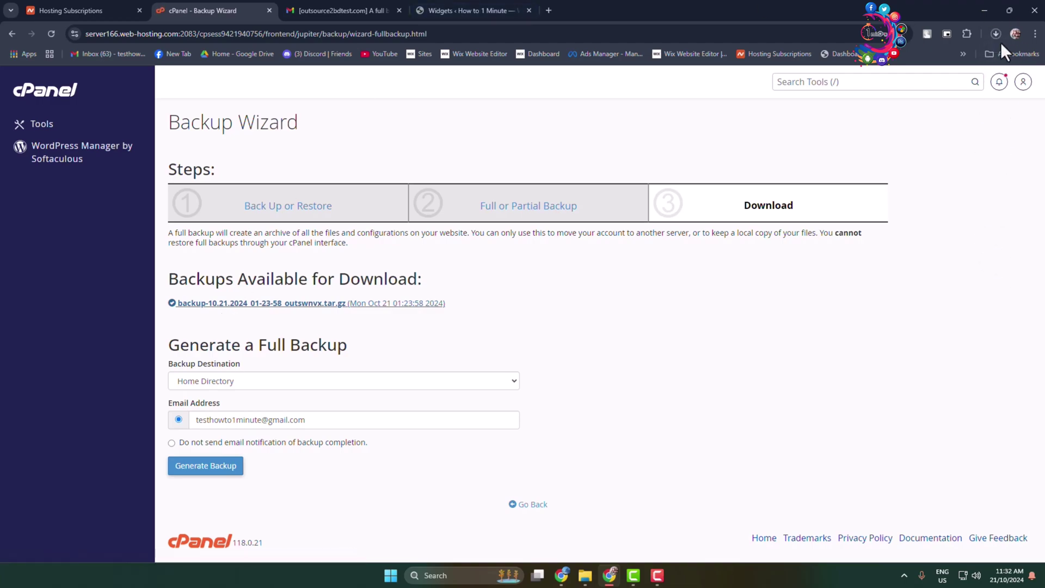
{"action": "left_click", "coordinate": [996, 35]}
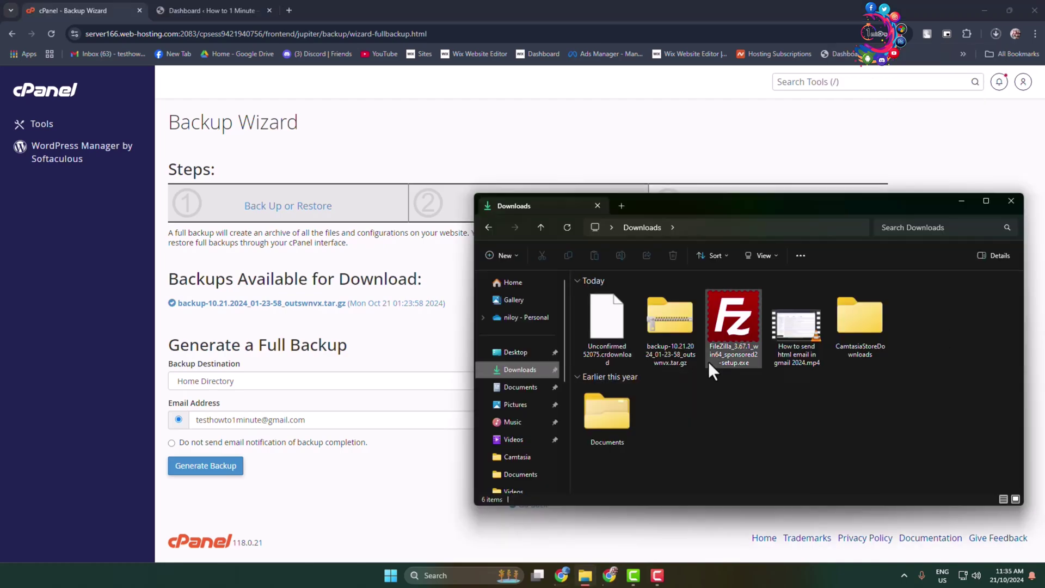
Confirm the 392 MB backup archive in Downloads, then return to the cPanel Backup Wizard
{"action": "left_click_drag", "start_coordinate": [656, 324], "coordinate": [656, 316]}
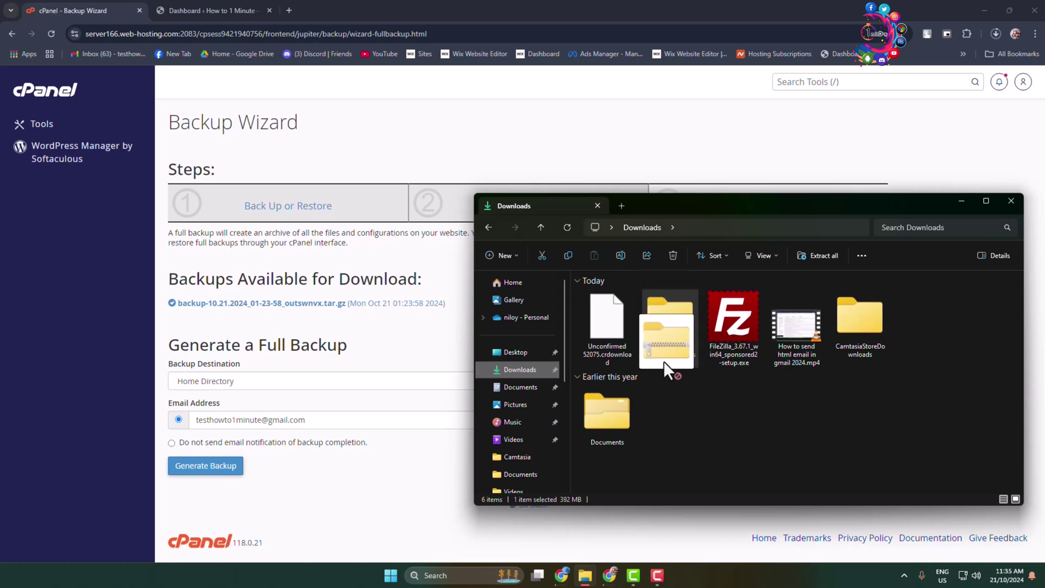
{"action": "mouse_move", "coordinate": [656, 318]}
{"action": "left_mouse_down"}
{"action": "mouse_move", "coordinate": [704, 362]}
{"action": "mouse_move", "coordinate": [665, 380]}
{"action": "left_mouse_up"}
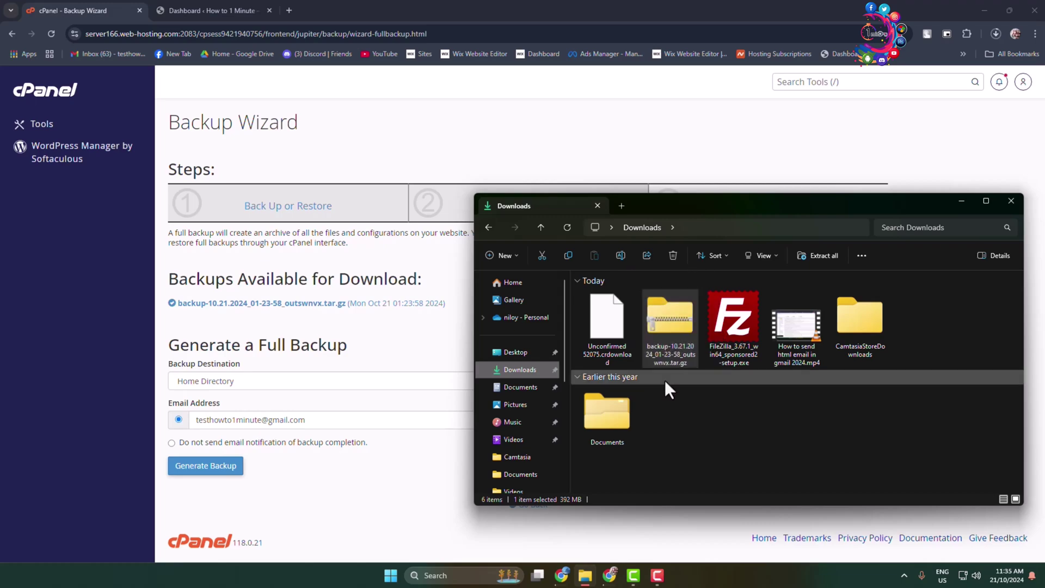
{"action": "left_click", "coordinate": [666, 135]}
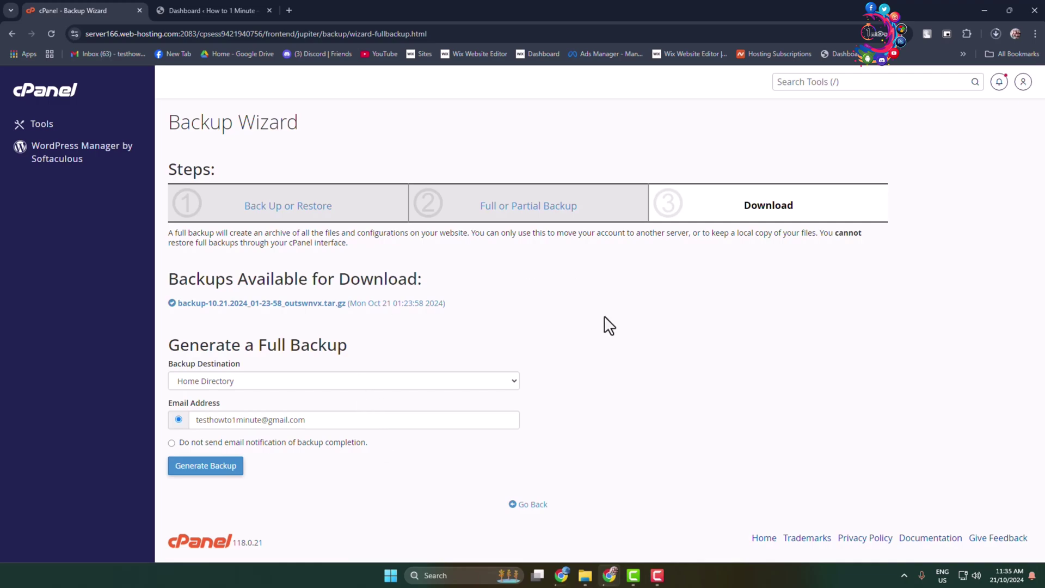
Reopen the Backup Wizard from Tools and choose the Restore path
{"action": "left_click", "coordinate": [52, 130]}
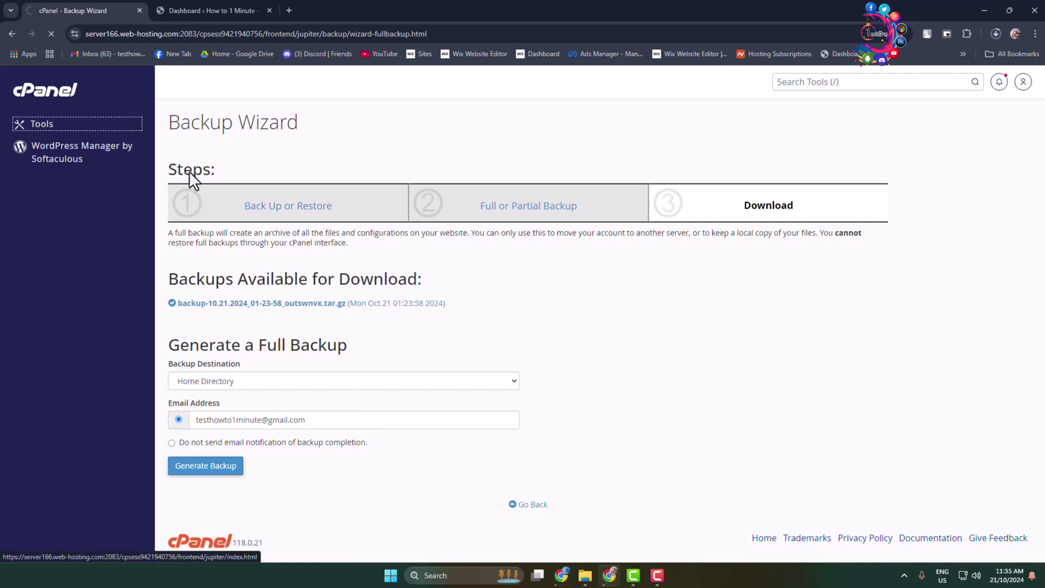
{"action": "scroll", "coordinate": [436, 384], "scroll_direction": "down", "scroll_amount": 1}
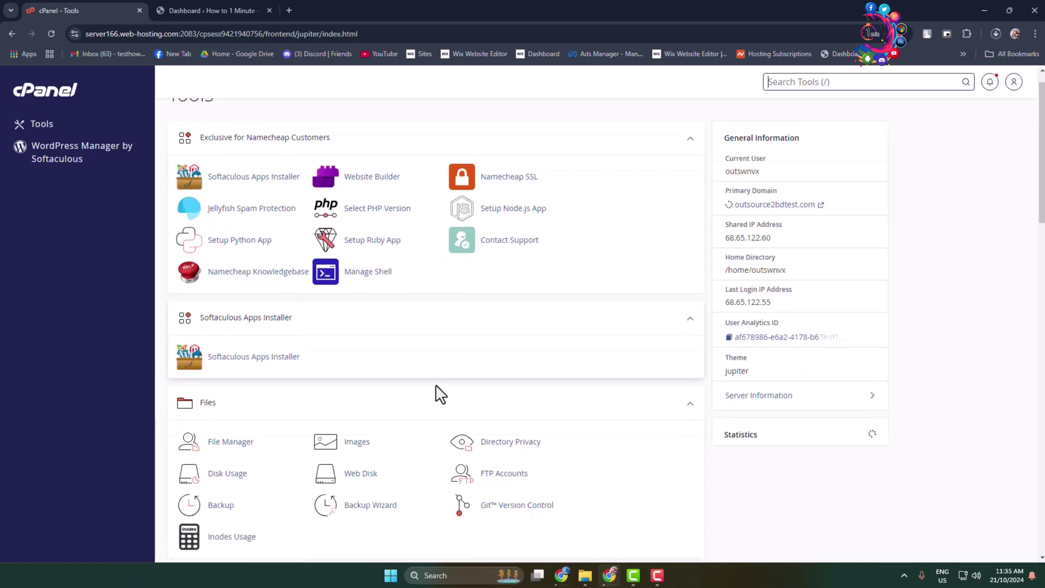
{"action": "scroll", "coordinate": [275, 392], "scroll_direction": "down", "scroll_amount": 2}
{"action": "left_click", "coordinate": [359, 449]}
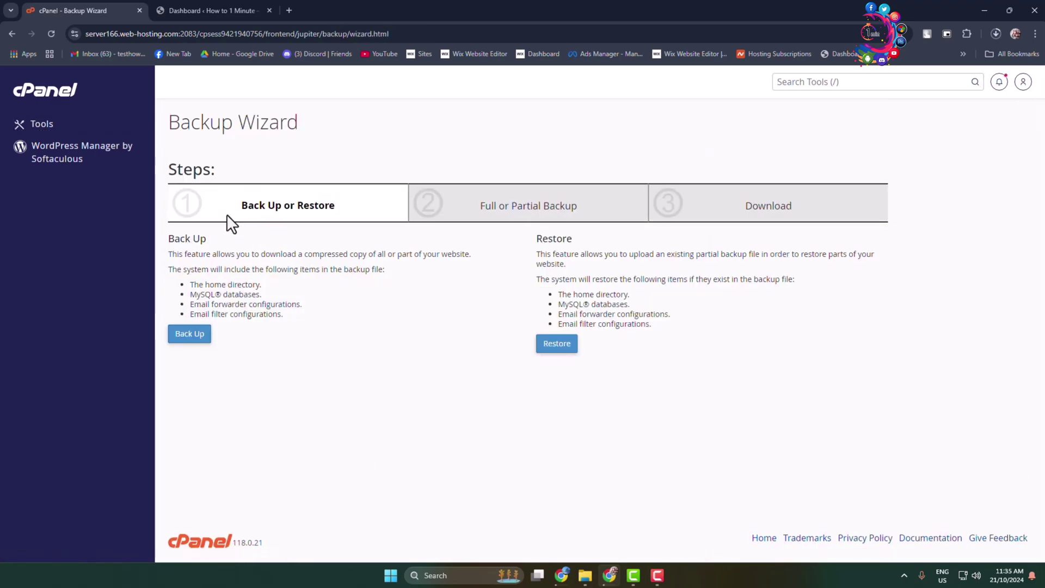
{"action": "left_click", "coordinate": [557, 345]}
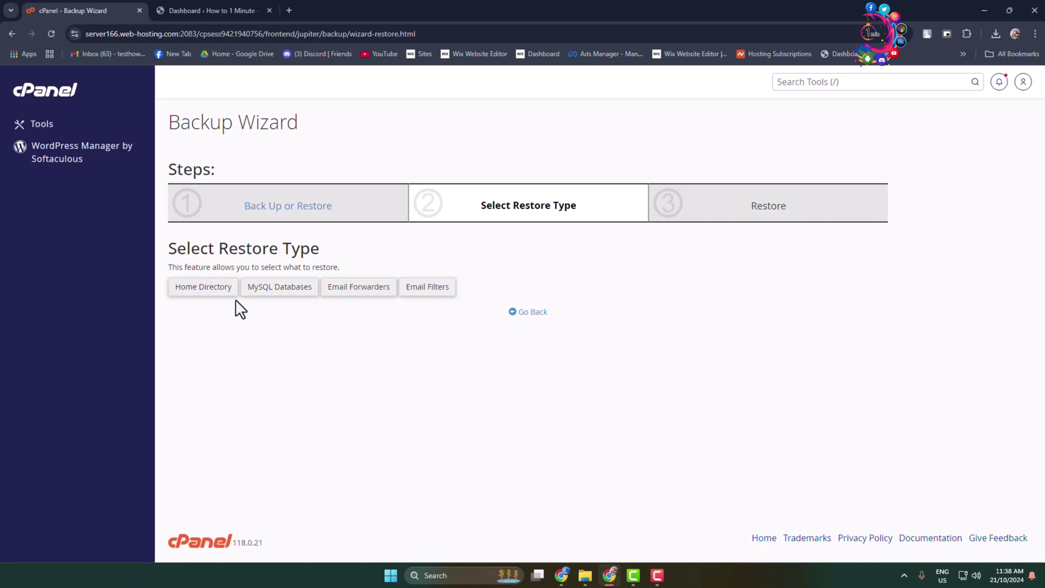
Restore the Home Directory by uploading the backup .tar.gz from Downloads
{"action": "left_click", "coordinate": [216, 295]}
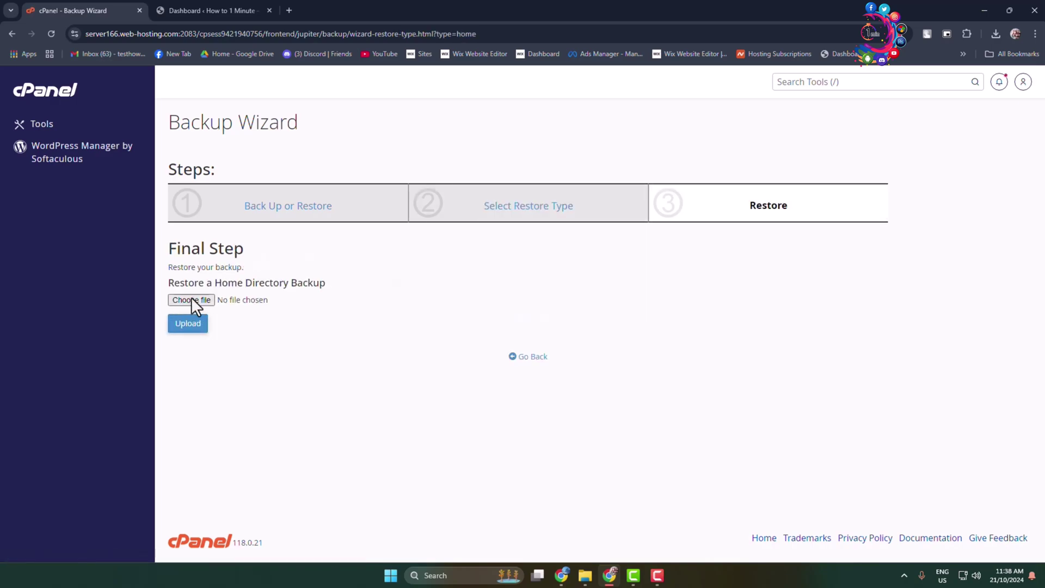
{"action": "left_click", "coordinate": [191, 299]}
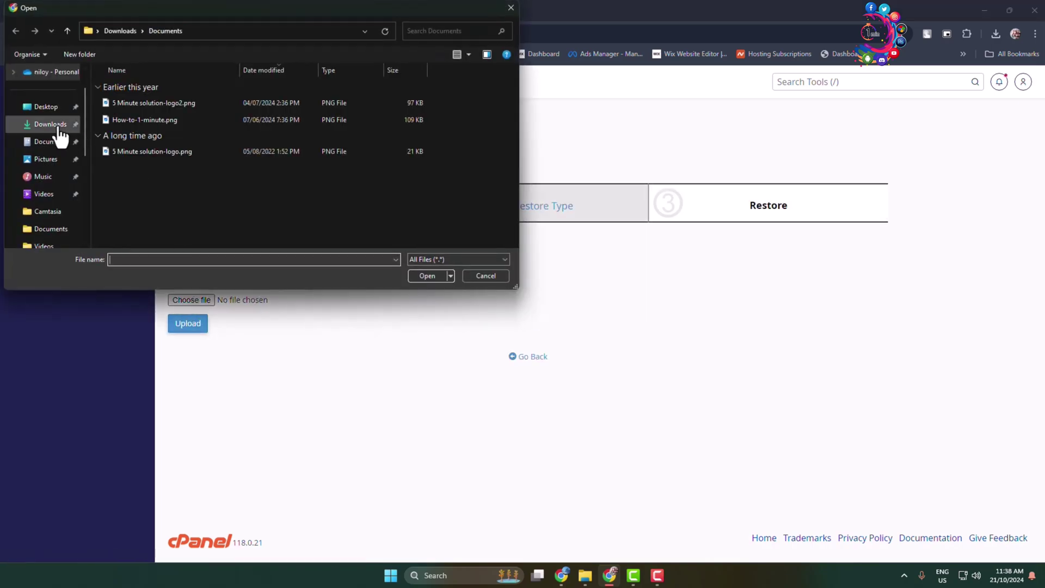
{"action": "left_click", "coordinate": [62, 134]}
{"action": "left_click", "coordinate": [168, 114]}
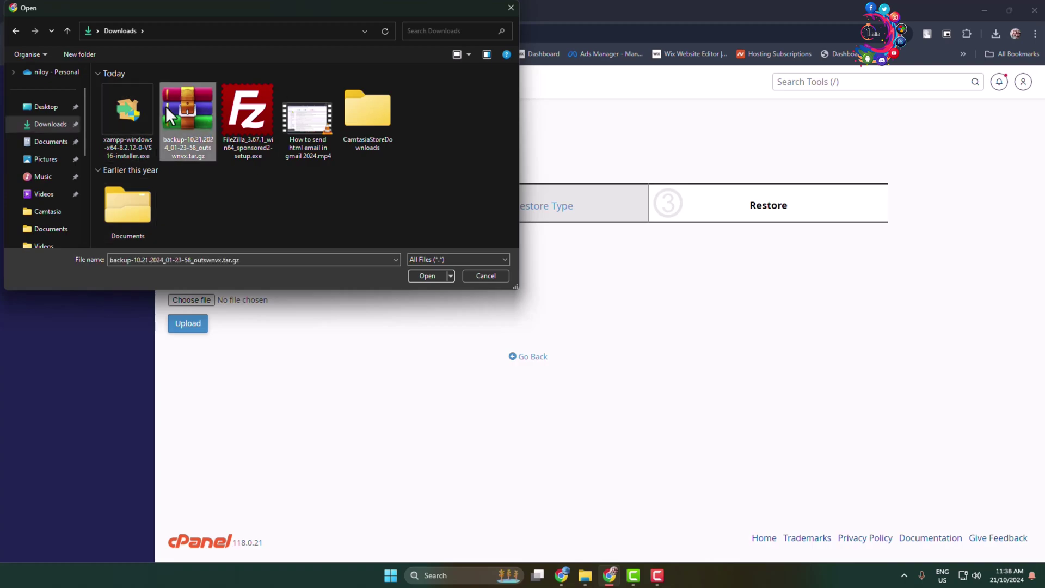
{"action": "left_click", "coordinate": [426, 275]}
{"action": "left_click", "coordinate": [203, 327]}
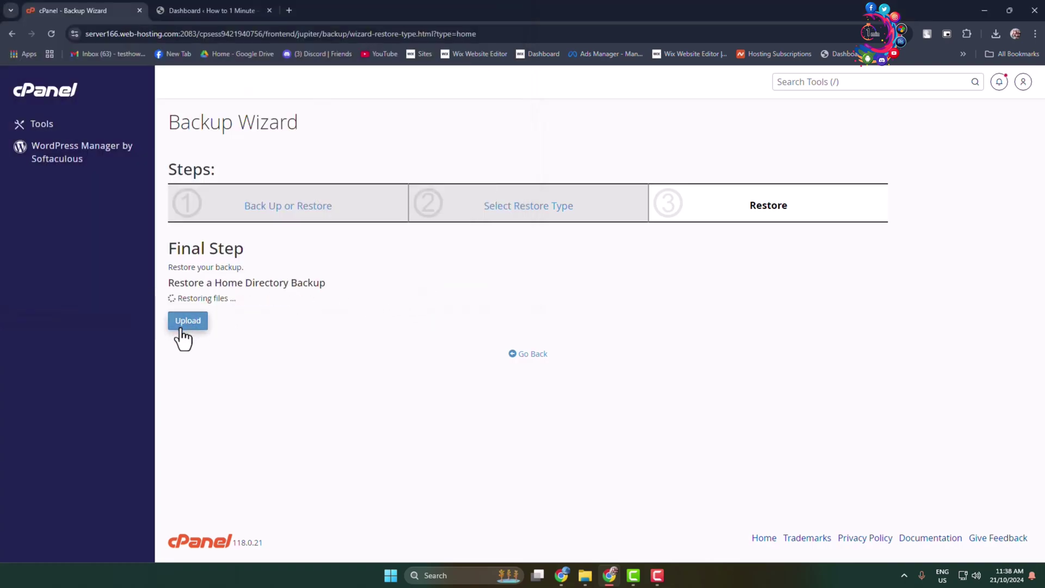